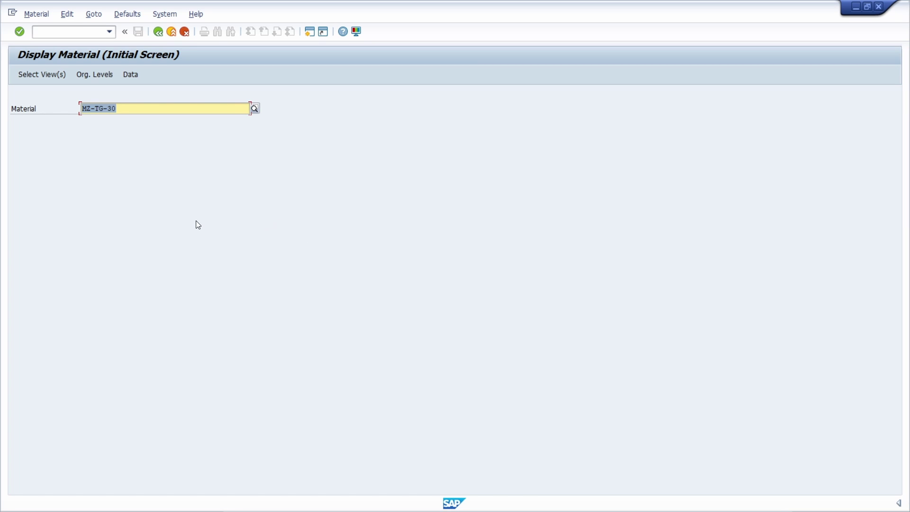
Display material MZ-TG-30 in transaction MM03 with all views selected and the organizational levels left blank.
left_click(62, 32)
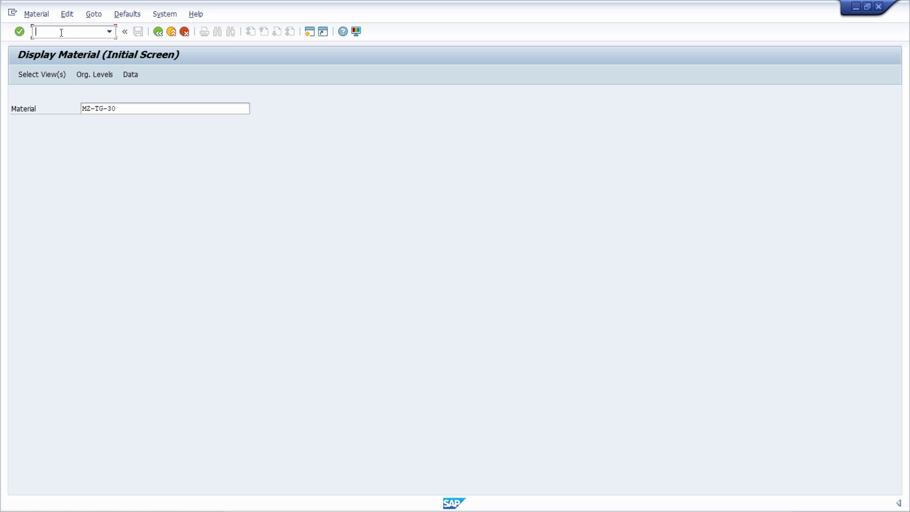
type("MM03")
left_click(93, 109)
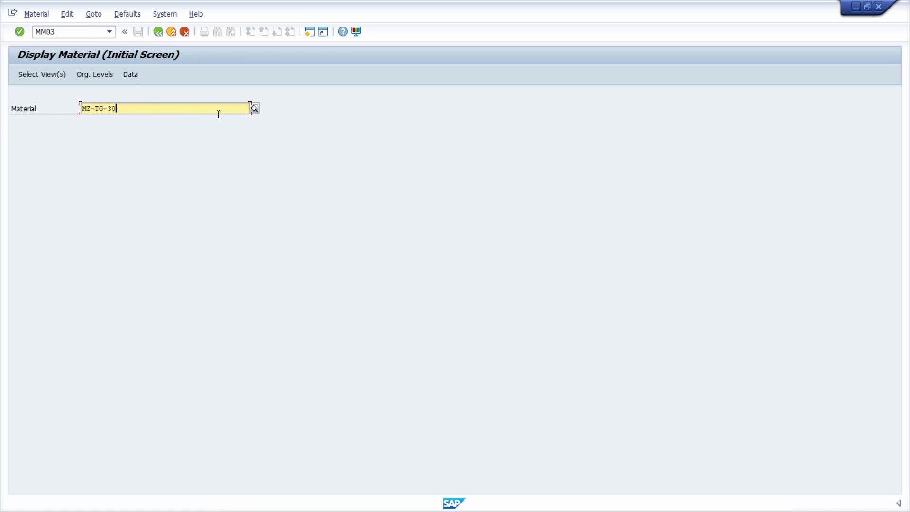
left_click(255, 109)
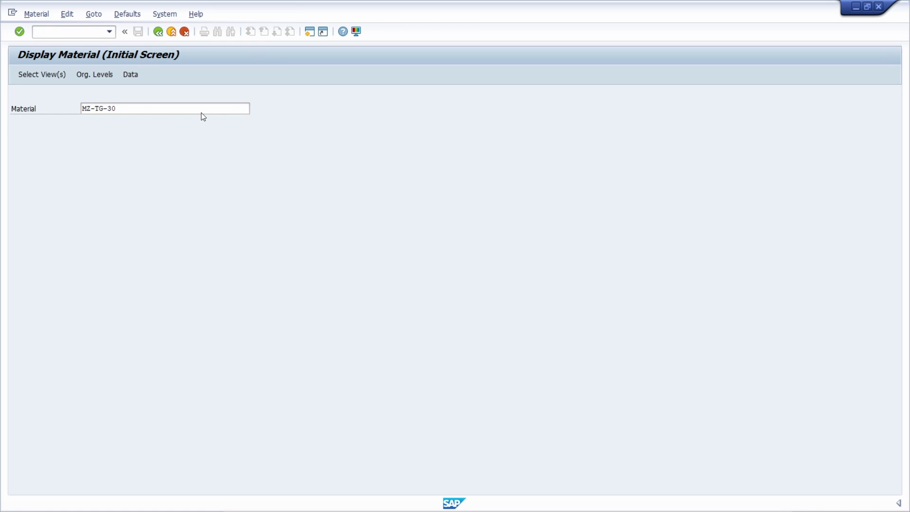
left_click(445, 110)
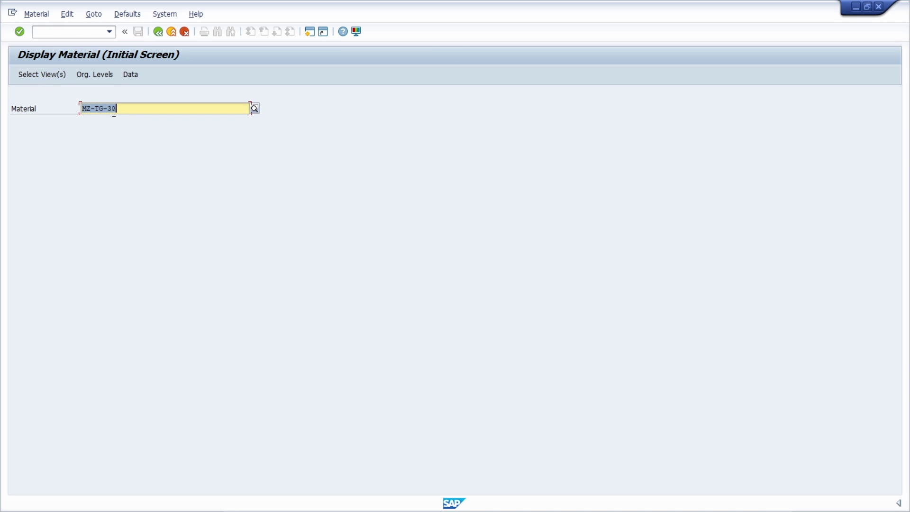
key("Return")
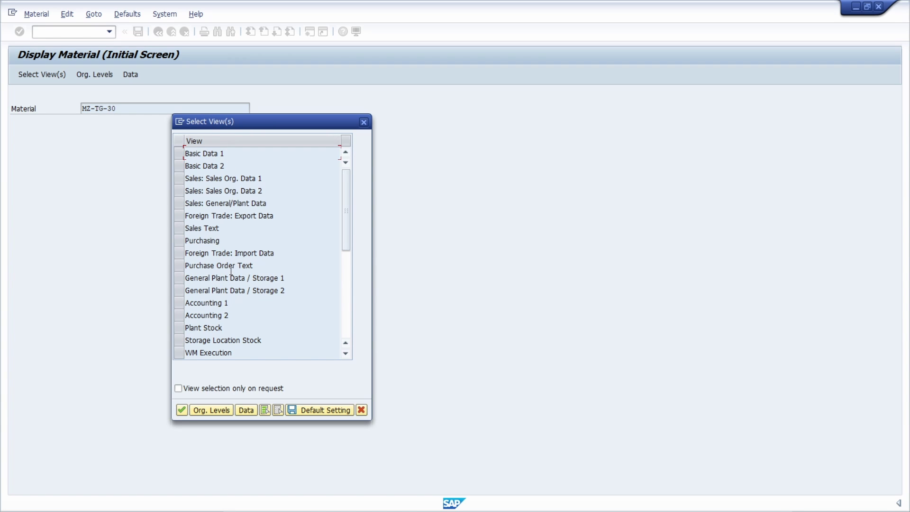
left_click(266, 410)
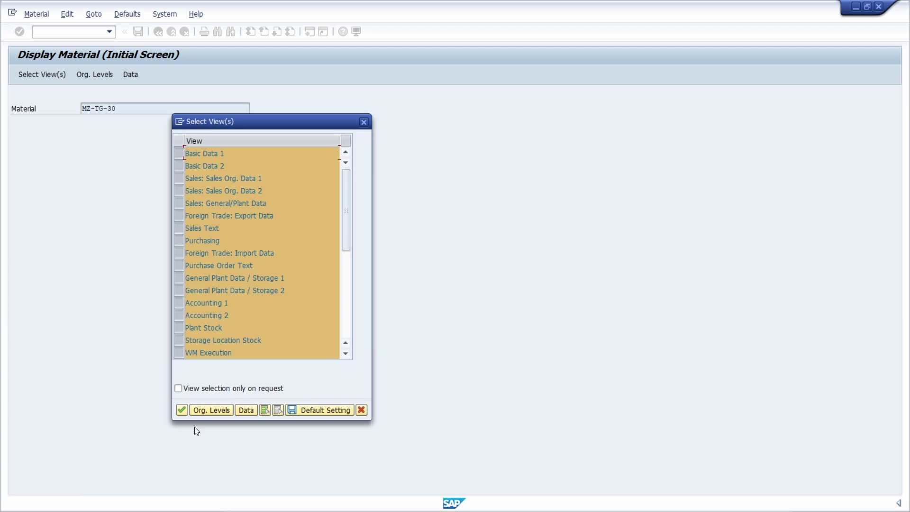
left_click(183, 411)
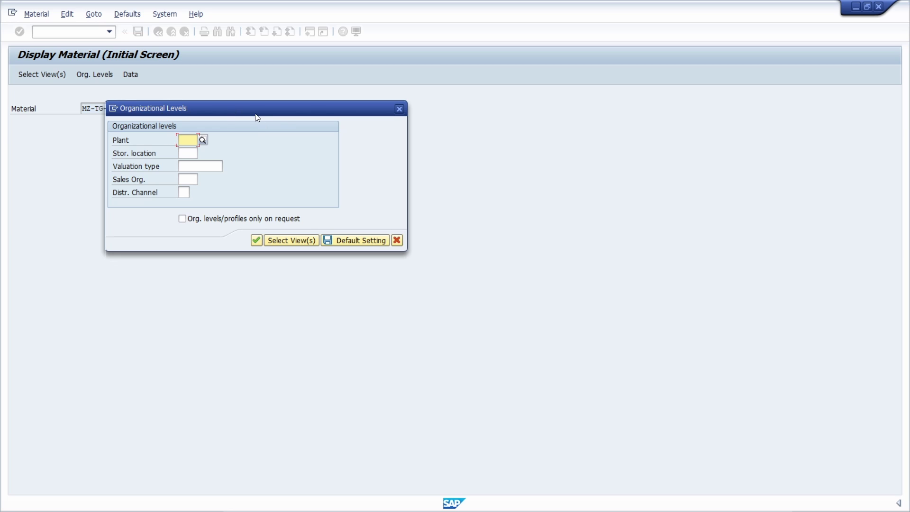
left_click(256, 241)
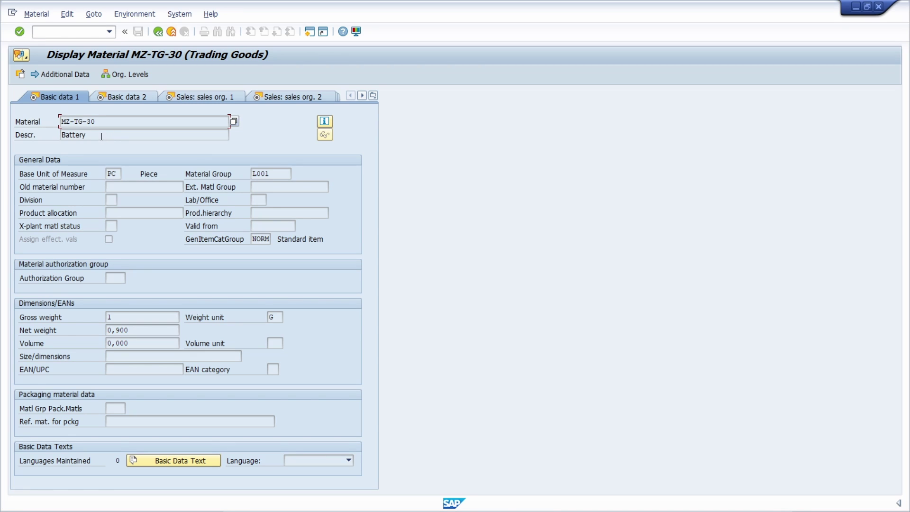
Look through the Basic data 1, Basic data 2 and Sales: sales org. 1 views of the material.
double_click(130, 135)
left_click(110, 98)
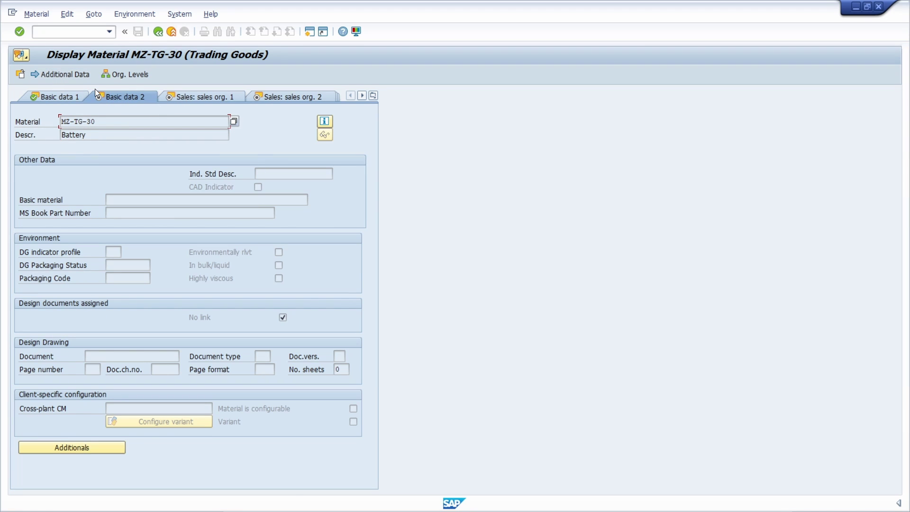
key("Return")
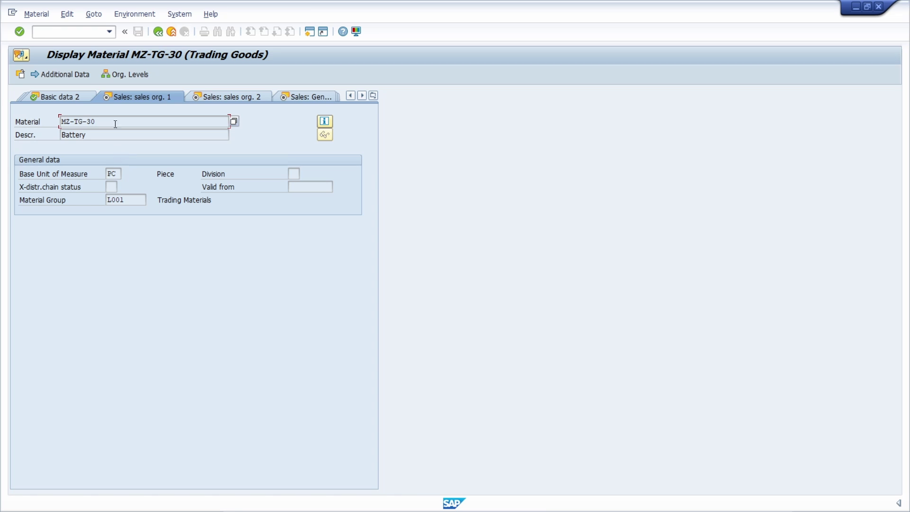
Copy the material number MZ-TG-30 and switch to the change-material transaction with /nmm02.
left_click(53, 32)
left_click(78, 122)
key("ctrl+c")
left_click(60, 33)
type("/nmm02")
key("Return")
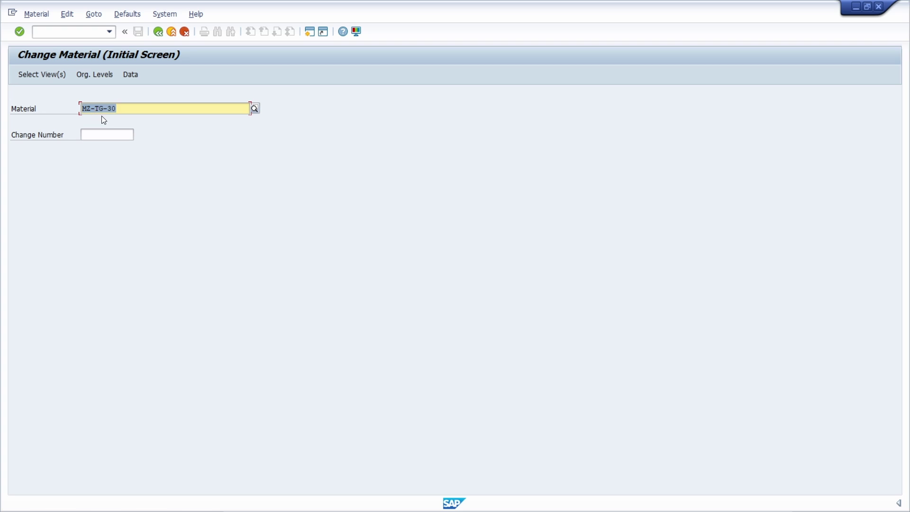
Open only the Basic Data 1 view of MZ-TG-30, add TEST to its description and save the material.
key("Return")
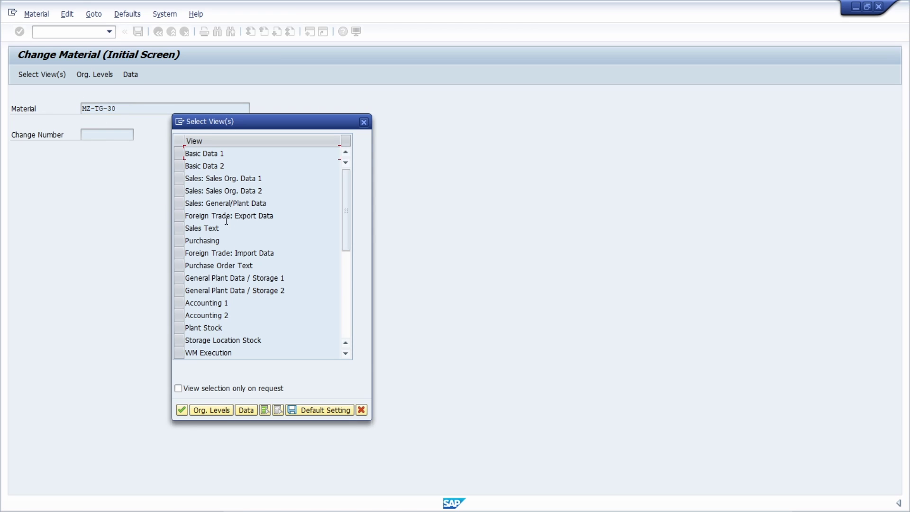
left_click(226, 156)
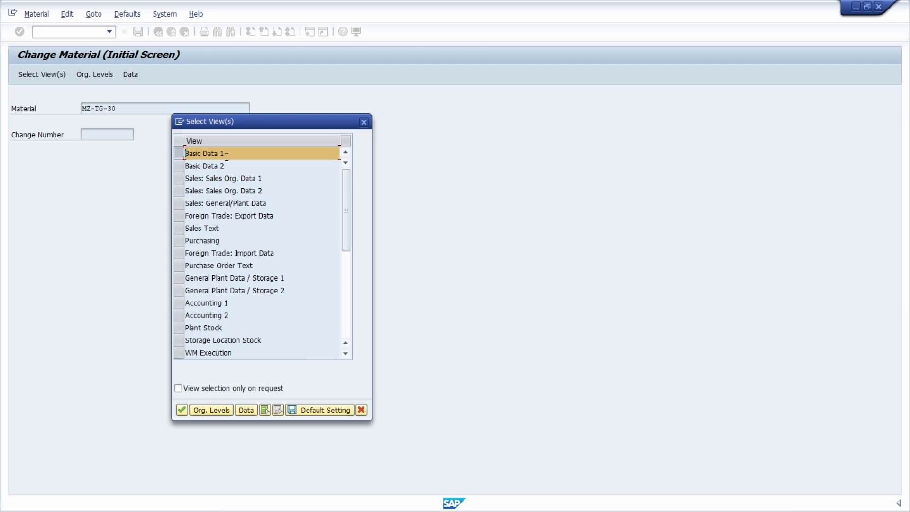
left_click(181, 410)
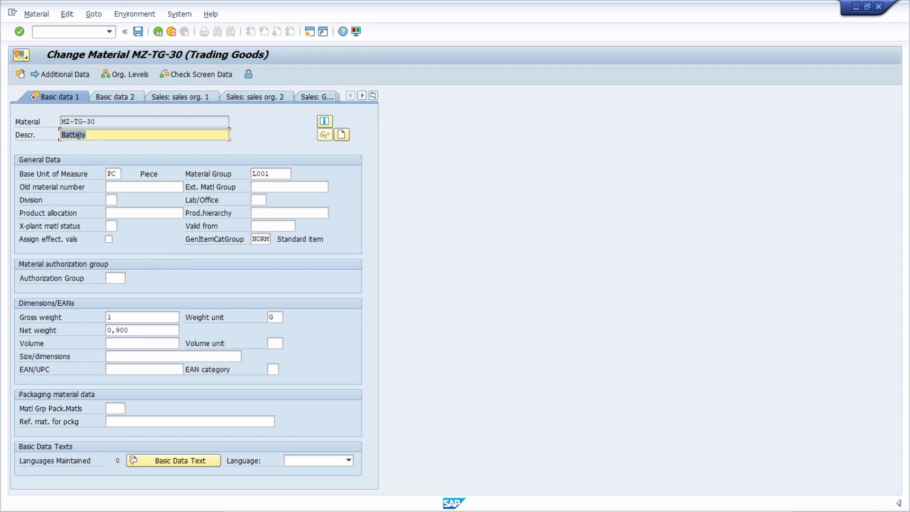
left_click(103, 137)
type("TEST")
left_click(139, 32)
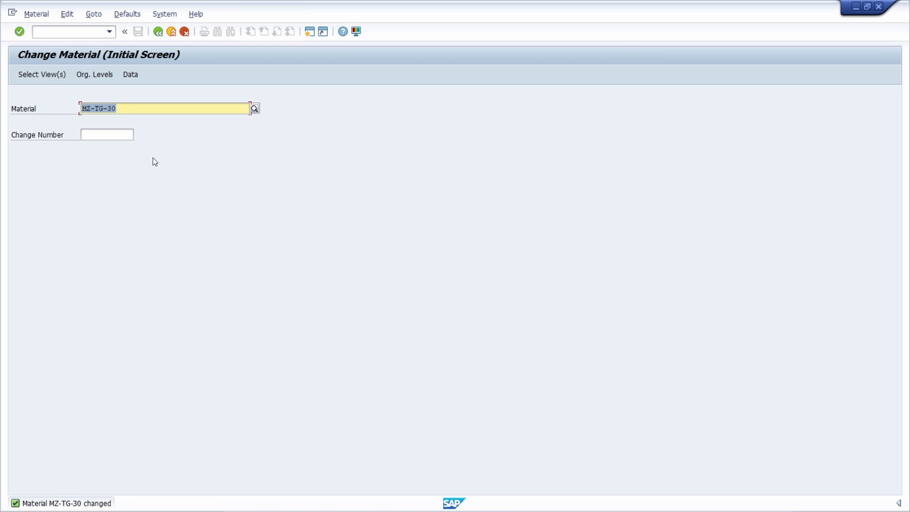
Bring up the view selection for MZ-TG-30 in the create-material transaction /nmm01 and close it without choosing views.
left_click(54, 30)
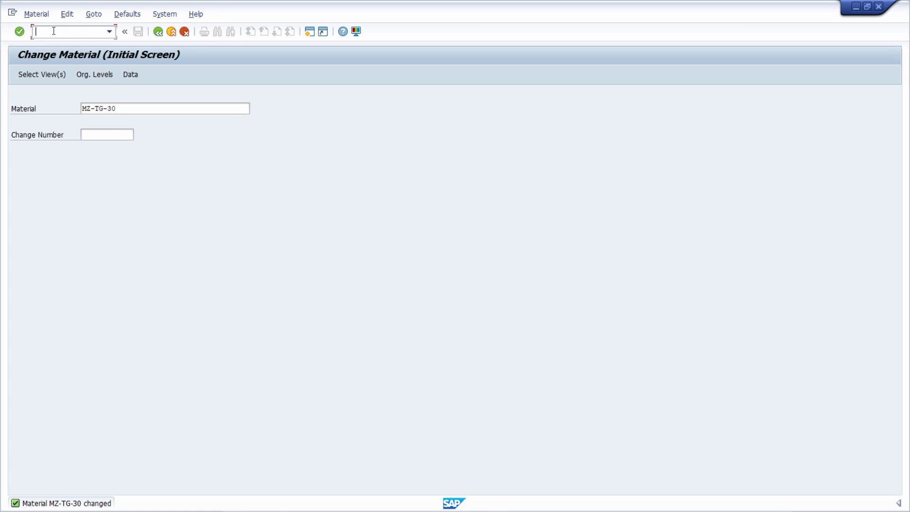
type("/nmm01")
key("Return")
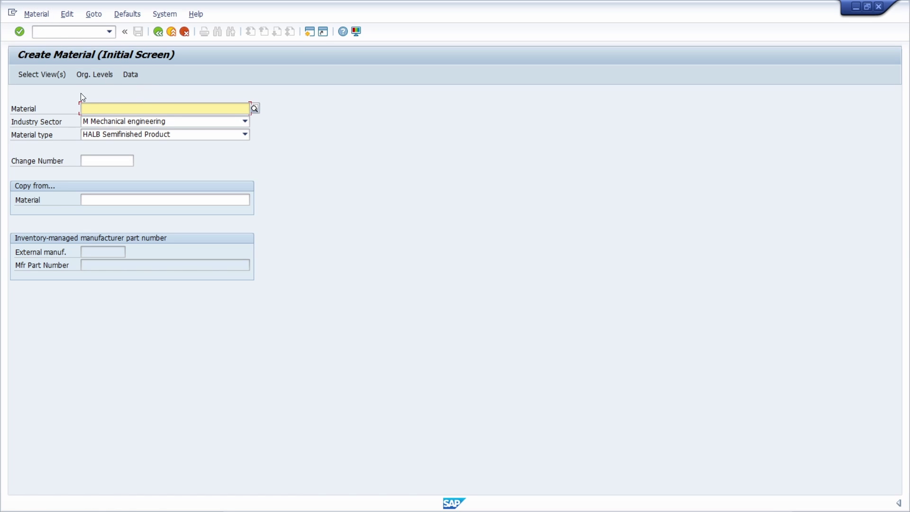
key("ctrl+v")
left_click(42, 74)
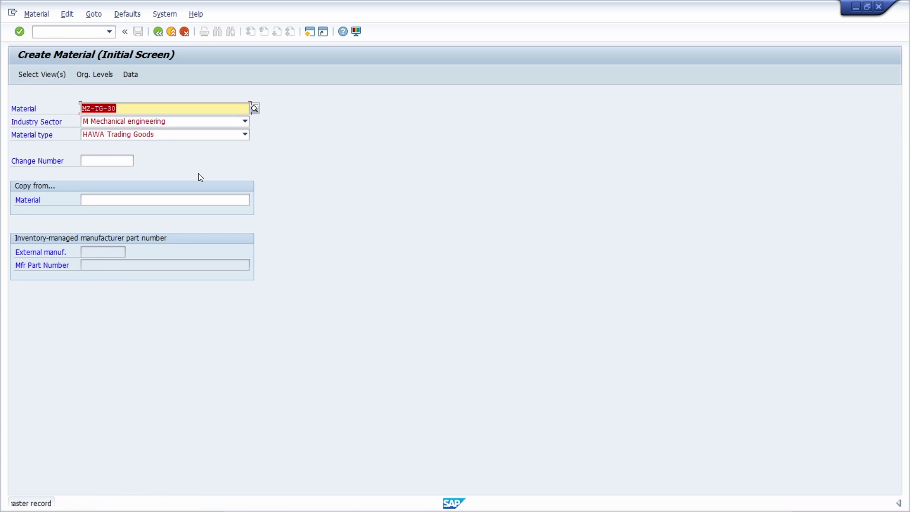
key("Return")
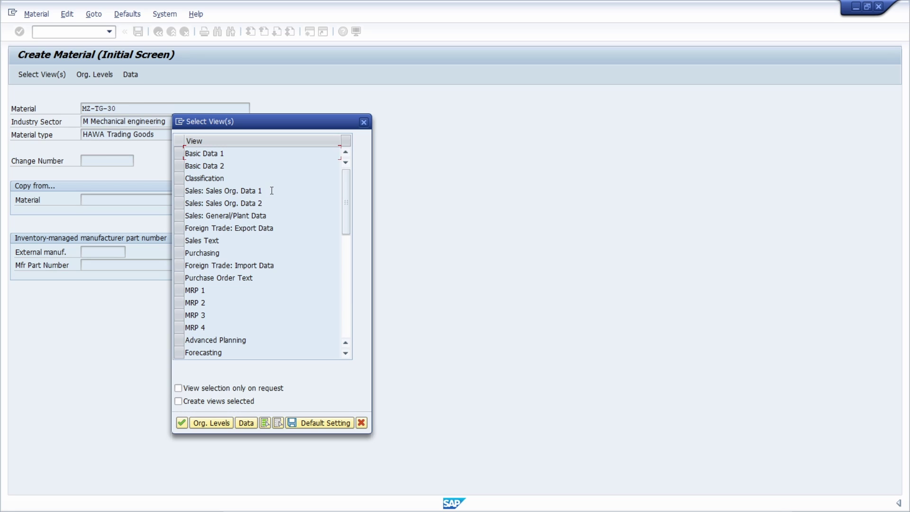
left_click(364, 122)
List the extendable materials in transaction MM50 without selection criteria and try to maintain the first entry, SG22 in plant 1010.
type("/n")
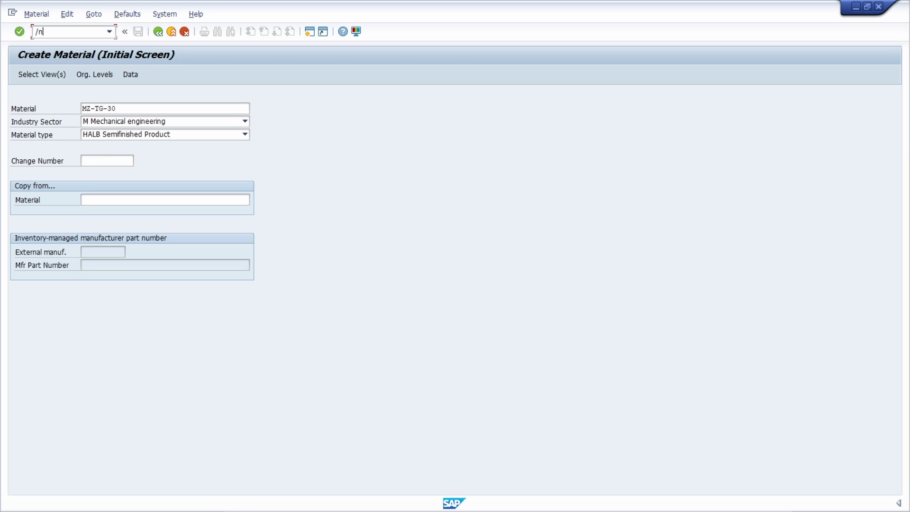
type("mm50")
key("Return")
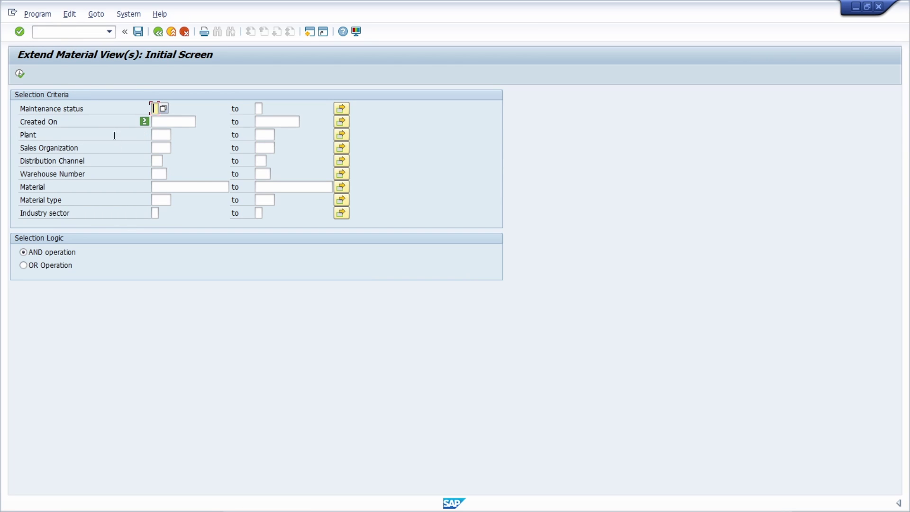
left_click(19, 73)
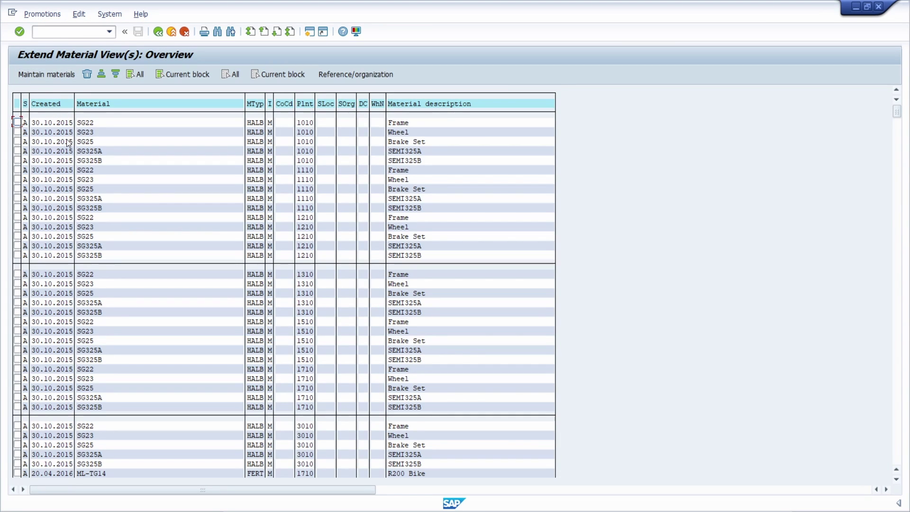
left_click(17, 123)
left_click(53, 75)
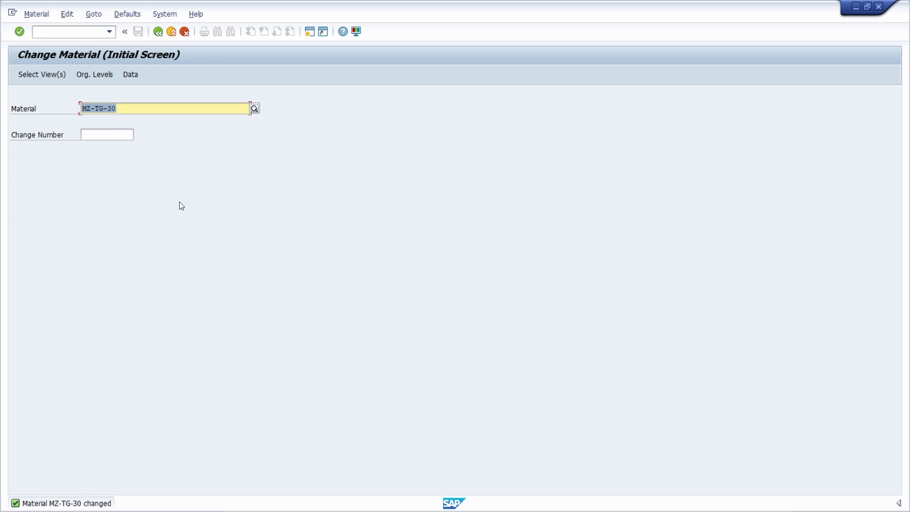
Go to the initial screen for creating materials and on to the one for changing materials with /nmm02.
left_click(64, 31)
type("/nmm03")
key("Return")
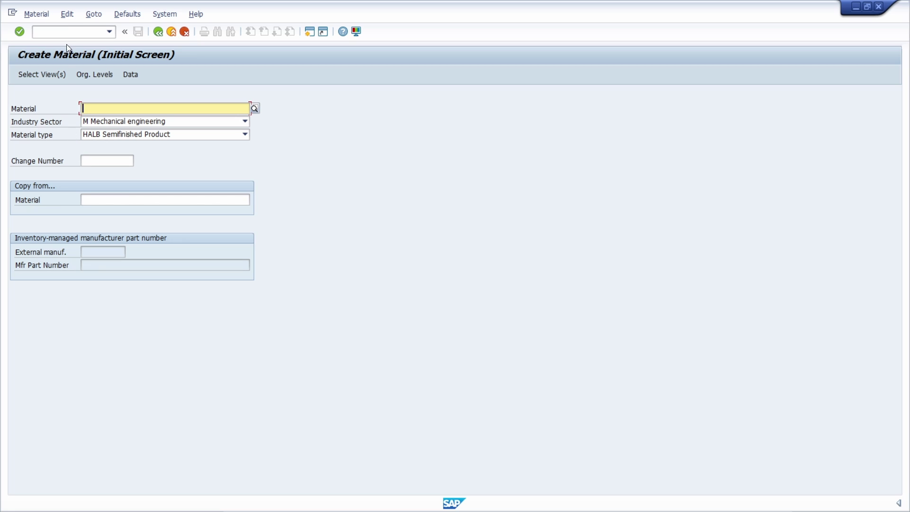
left_click(63, 35)
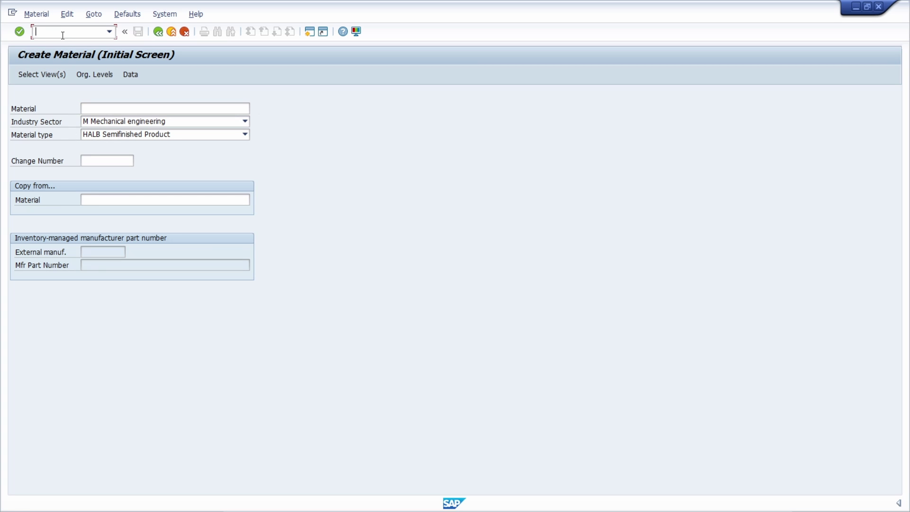
type("/nmm02")
key("Return")
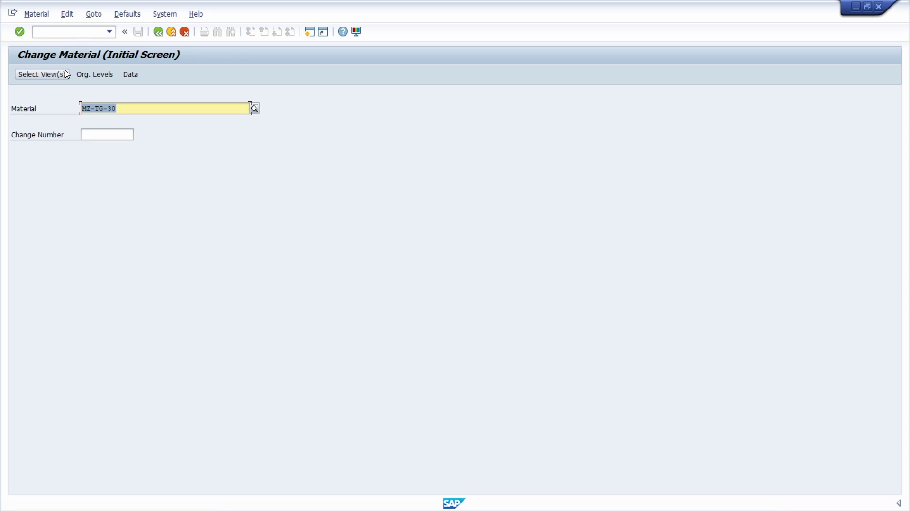
Visit the display-material transaction with /nmm03 and the extend-material-views transaction with /nmm50.
left_click(59, 31)
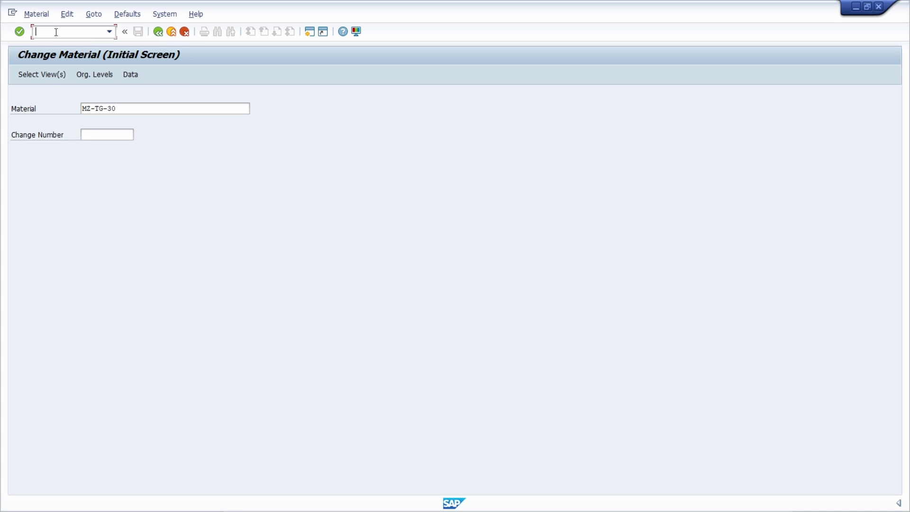
type("/nmm03")
key("Return")
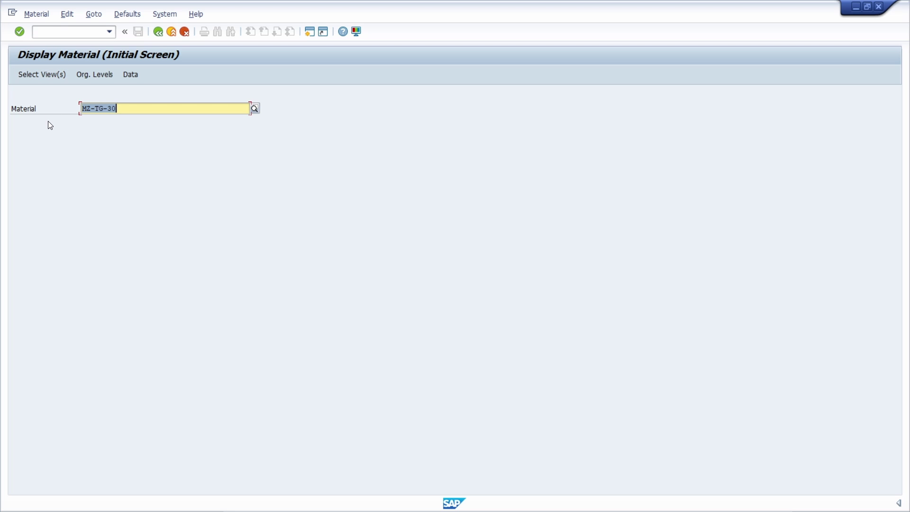
left_click(57, 32)
type("/n")
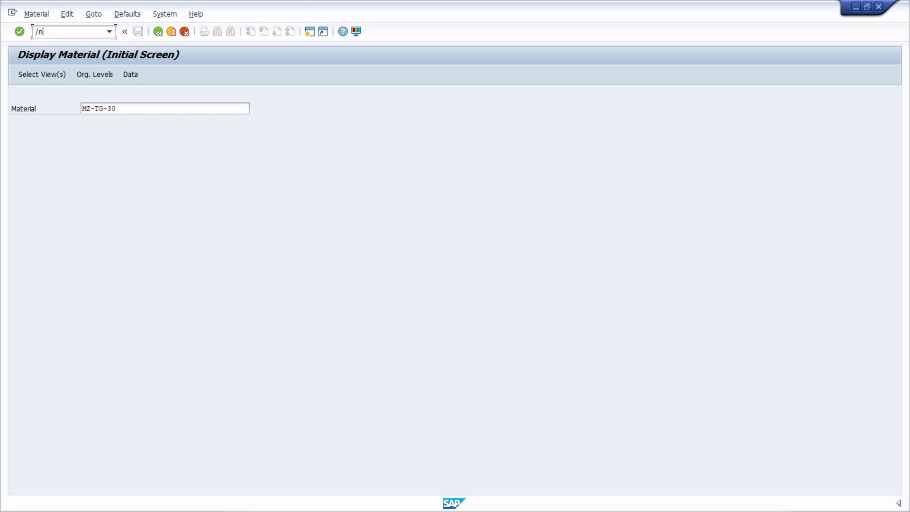
type("mm50")
key("Return")
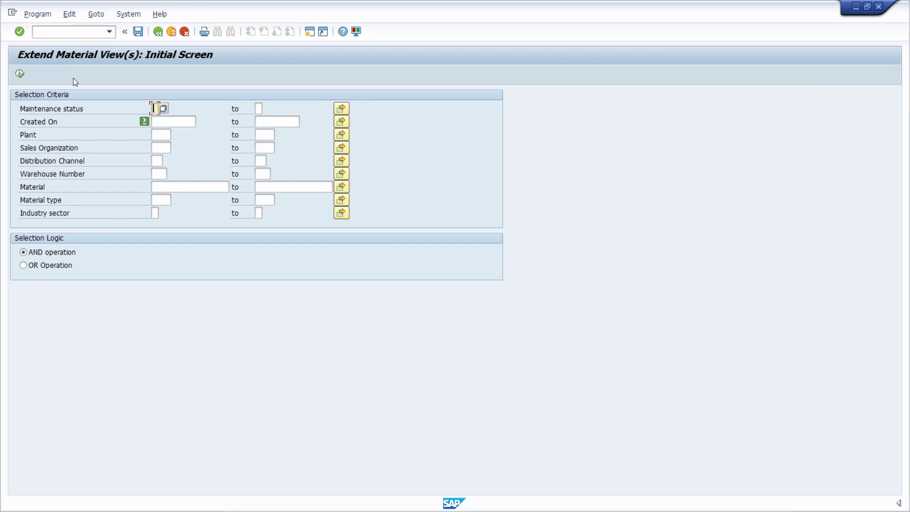
List all change documents for material MZ-TG-30 in transaction MM04 with the plant field cleared.
left_click(53, 32)
type("/n")
type("mm04")
key("Return")
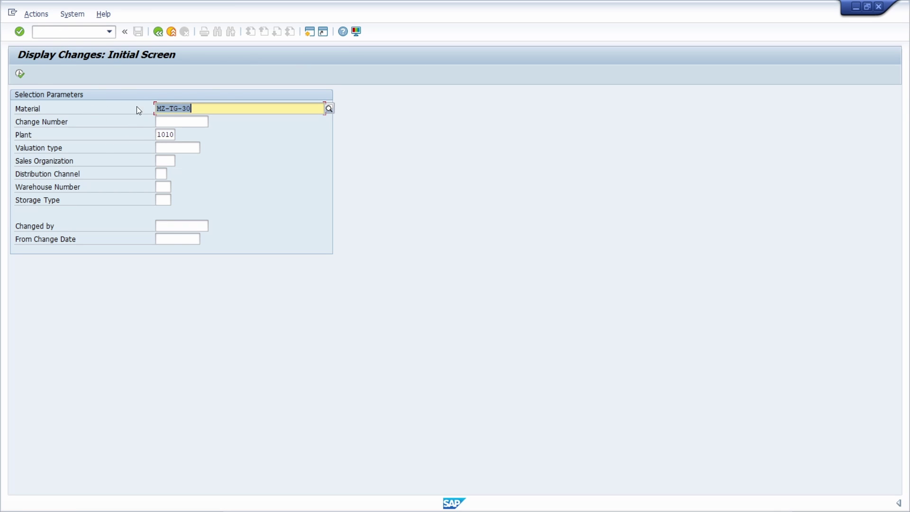
double_click(159, 135)
key("Delete")
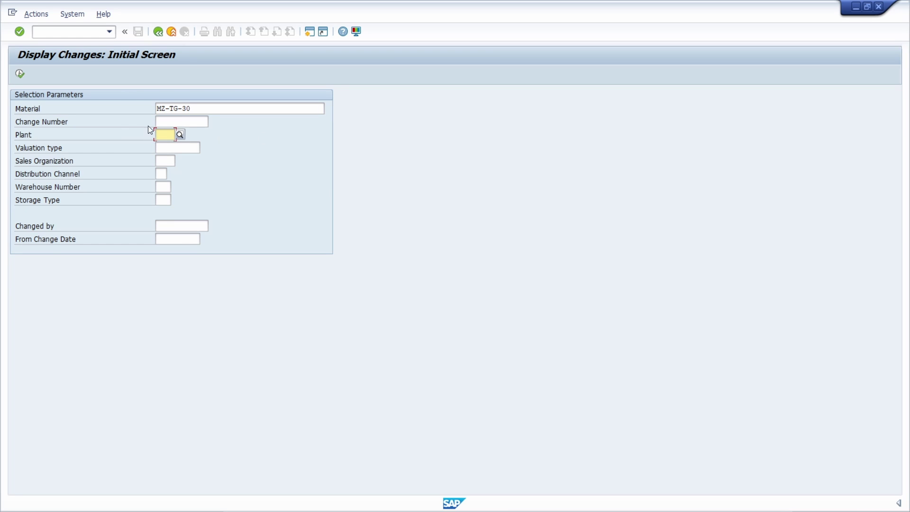
left_click(21, 73)
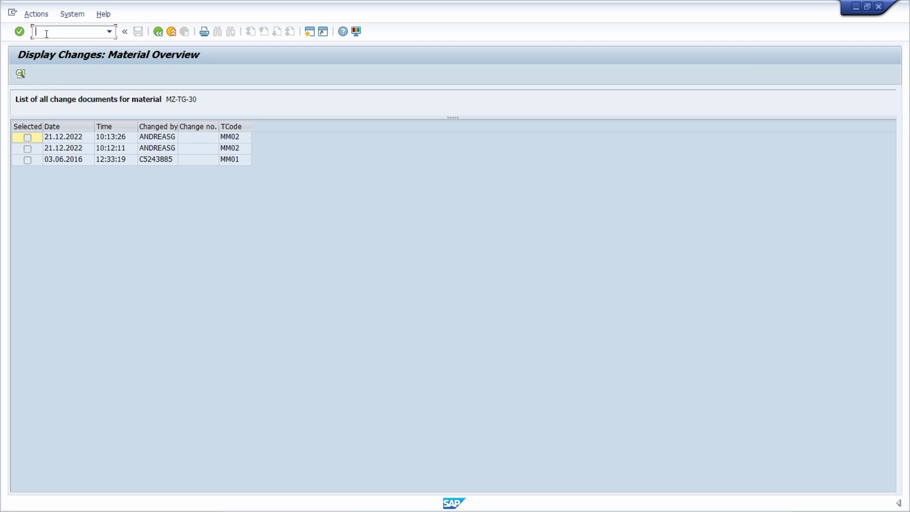
Open the Materials List selection screen with /nmm60.
type("/nmm60")
key("Return")
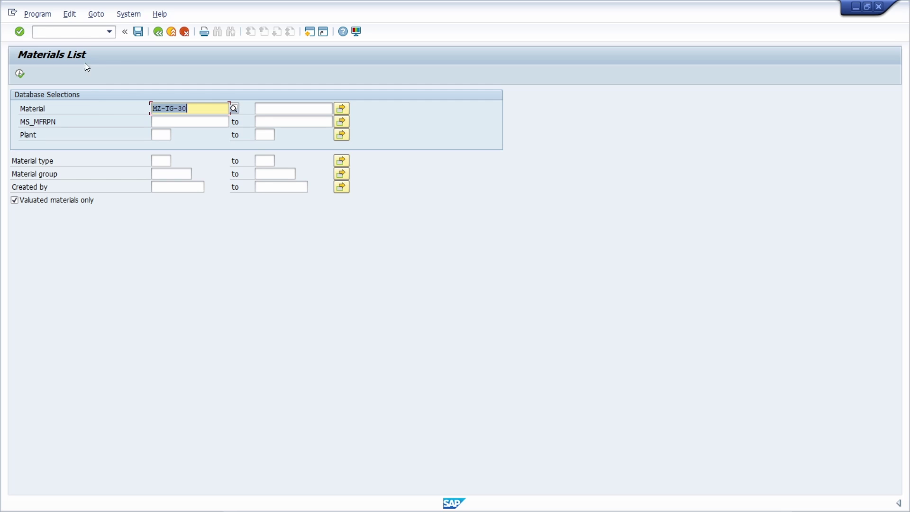
left_click(68, 31)
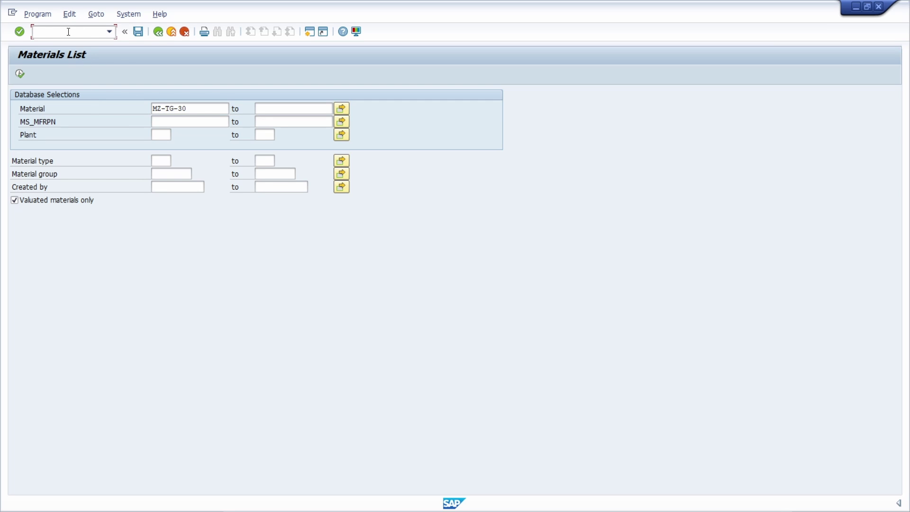
Visit the flag-for-deletion transaction with /nmm06 and the archive administration screen for material master records.
type("/nmm06")
key("Return")
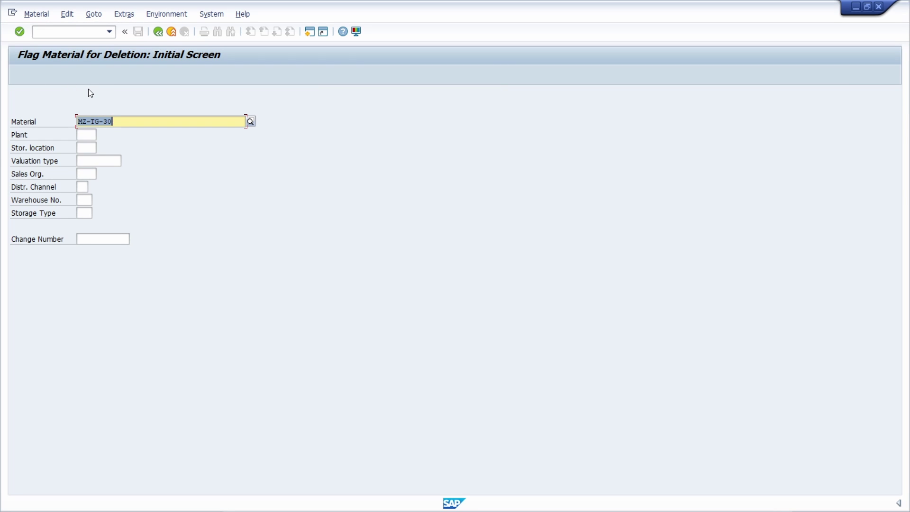
left_click(55, 32)
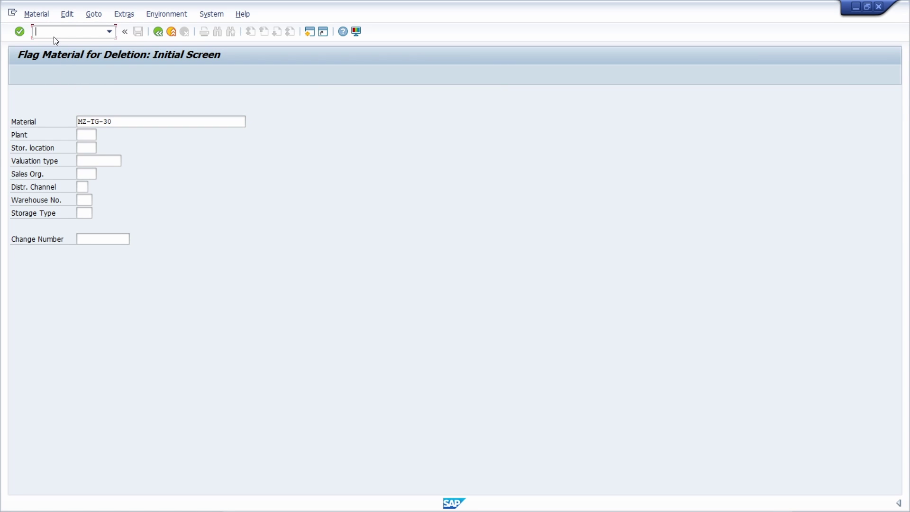
type("/nmm")
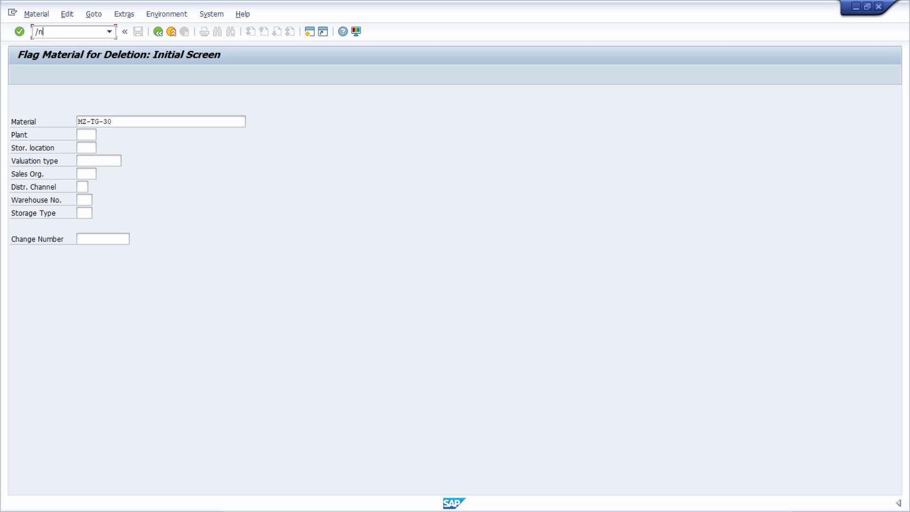
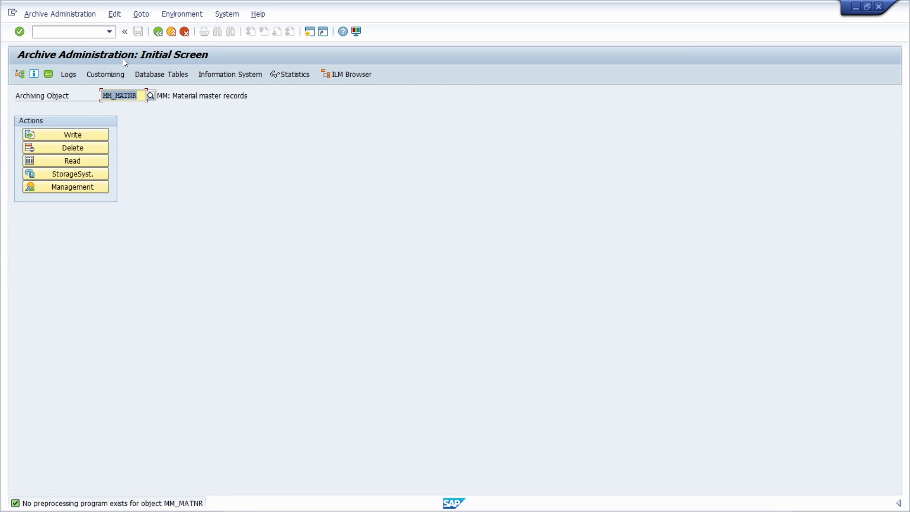
Visit the stock overview transaction with /nmmbe and the copy-material transaction with /nmmcc.
key("ctrl+slash")
type("/nmmbe")
key("Return")
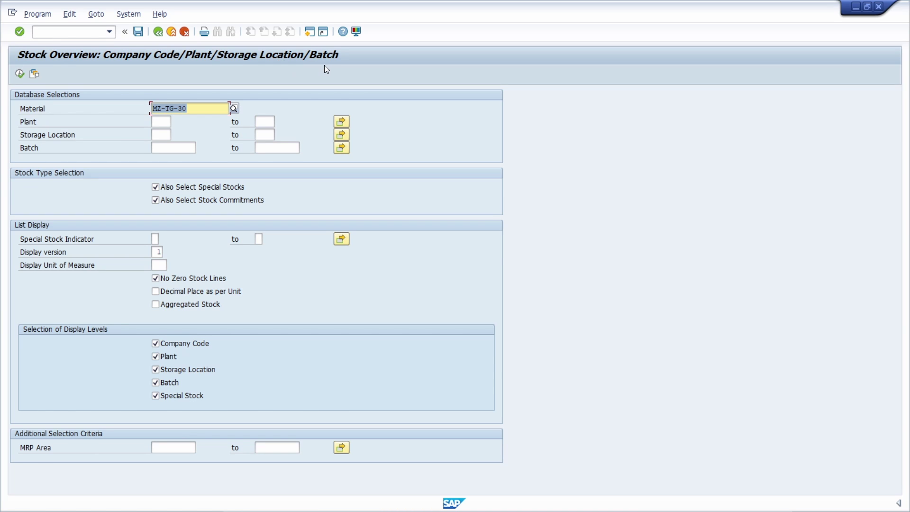
left_click(71, 32)
type("/nmmcc")
key("Return")
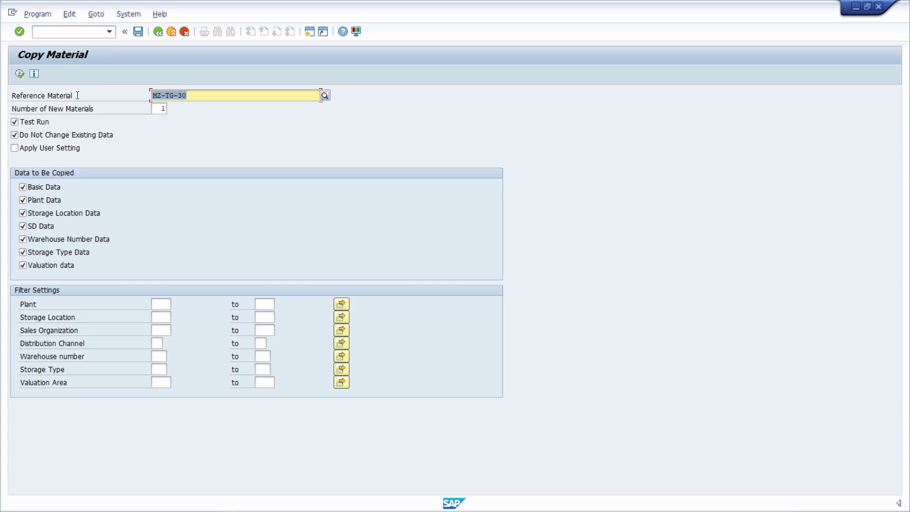
Open General Table Display with /nse16n, load table MARA and highlight its description.
left_click(57, 33)
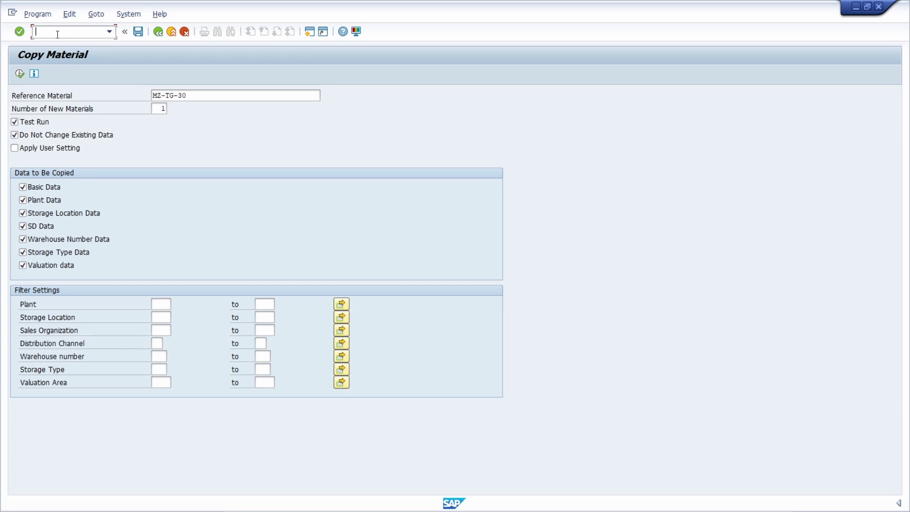
type("/nse16n")
key("Return")
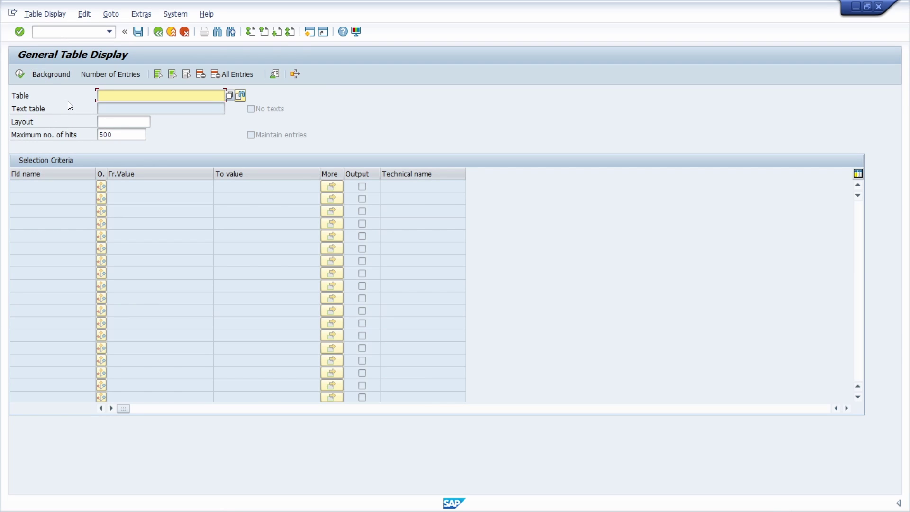
type("MARA")
key("Return")
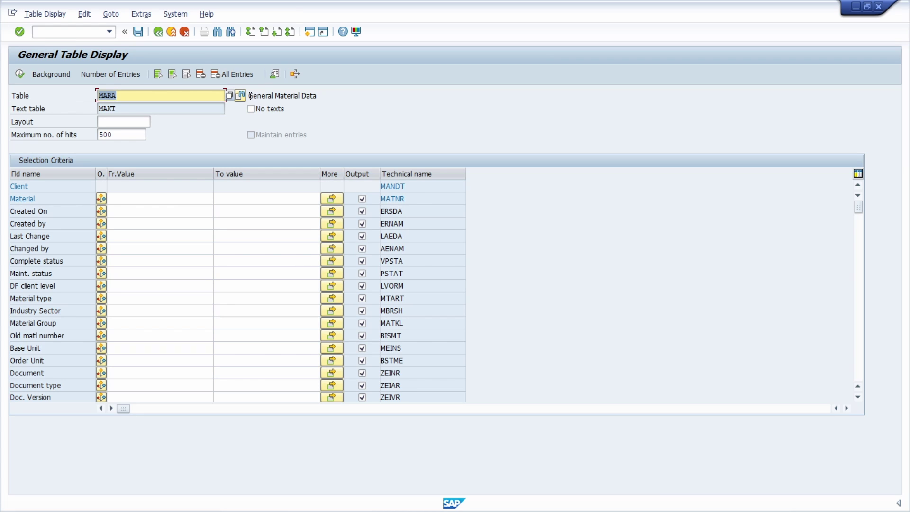
left_click_drag(250, 95, 365, 93)
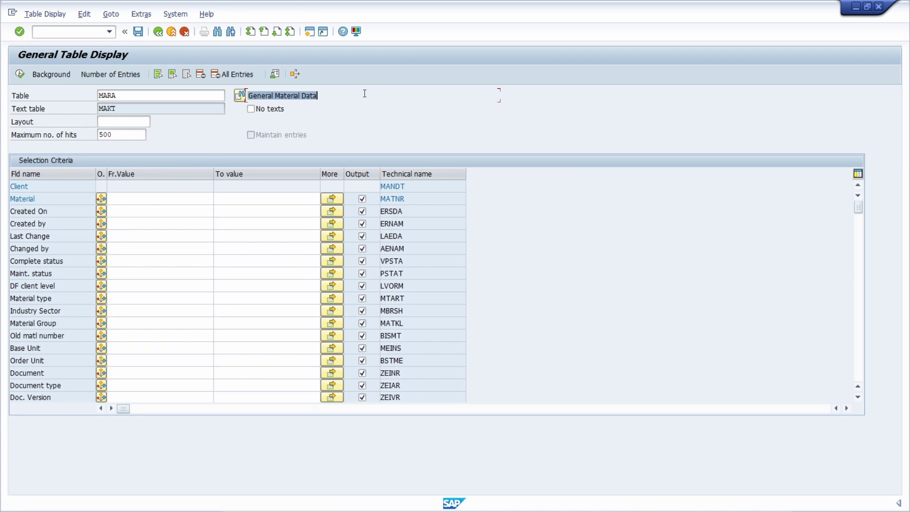
Load the plant data table MARC and the storage location data table MARD.
double_click(109, 96)
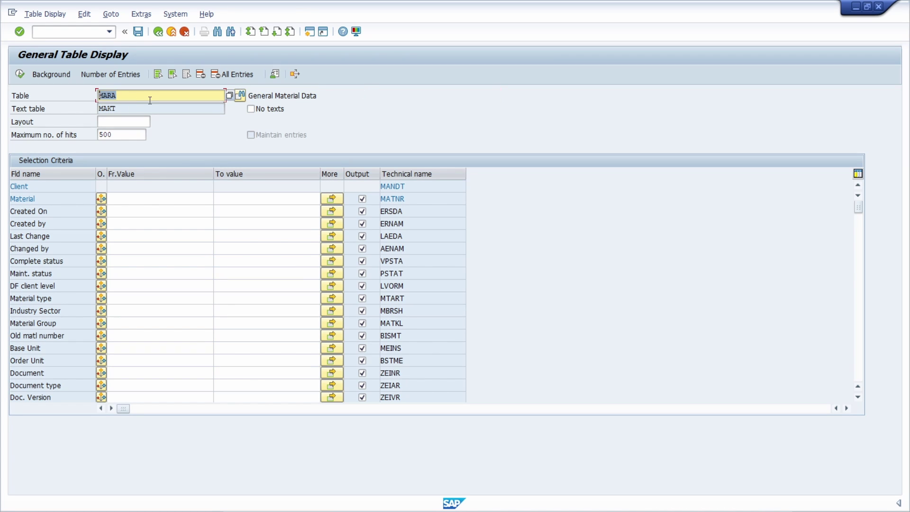
type("MARC")
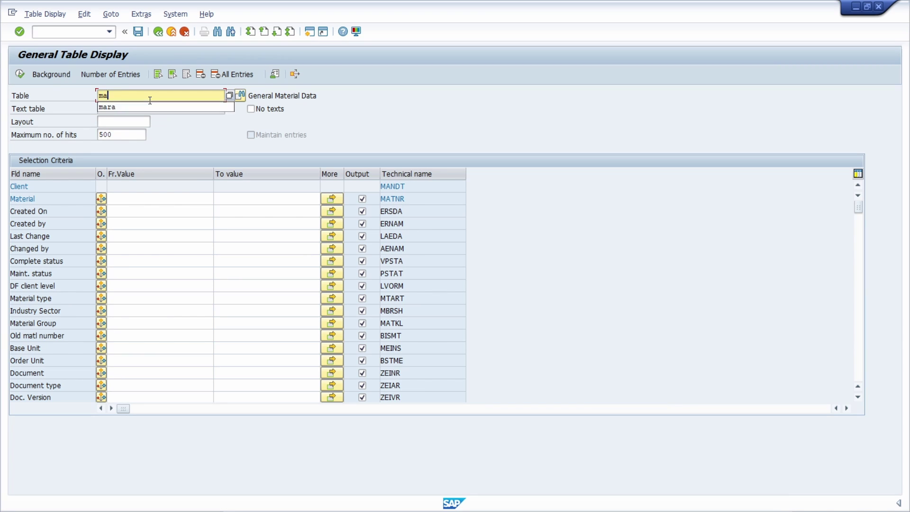
key("Return")
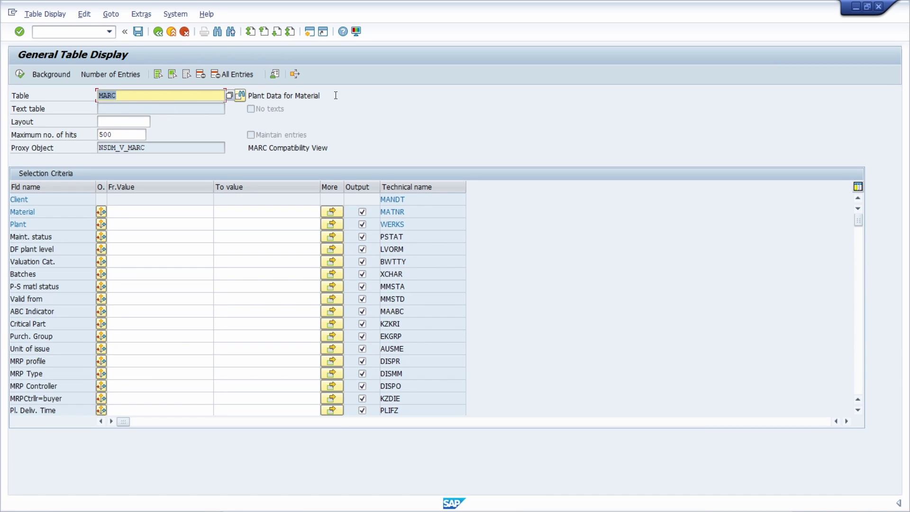
type("MARD")
key("Return")
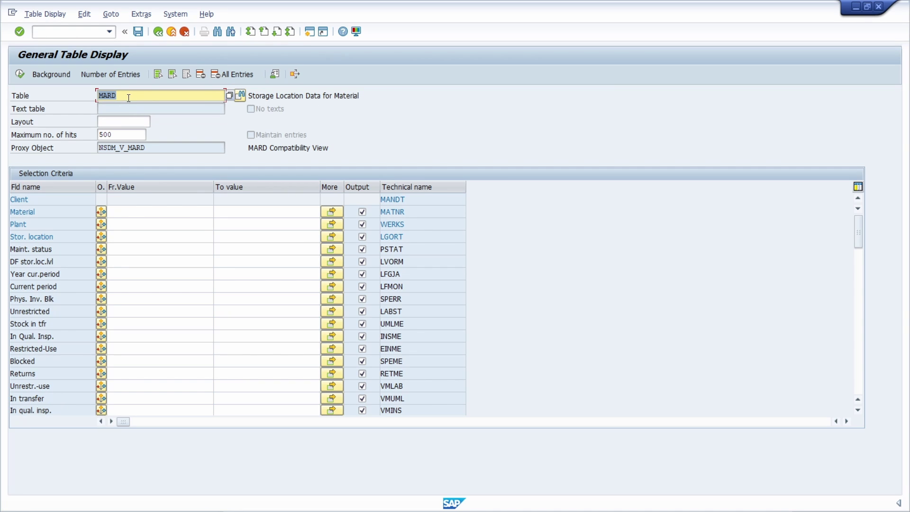
Load the sales data table MVKE and the units of measure table MARM.
type("mvke")
key("Return")
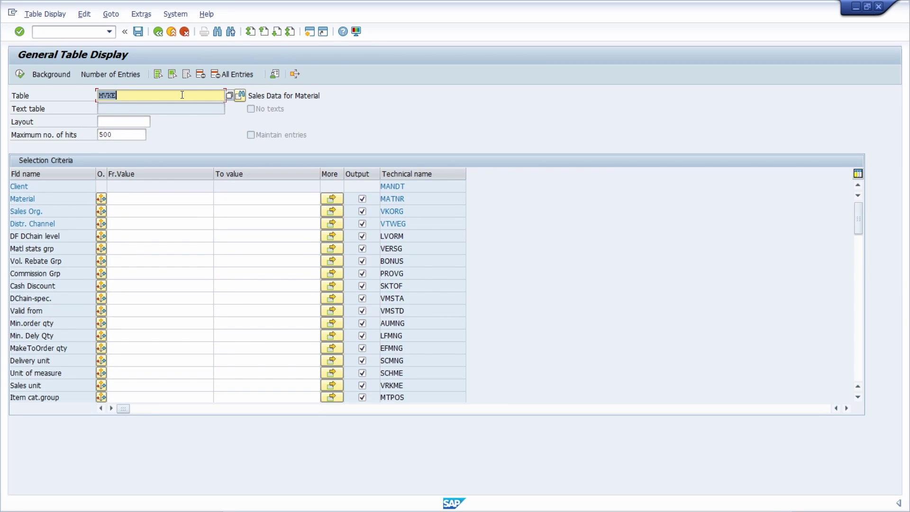
type("MARM")
key("Return")
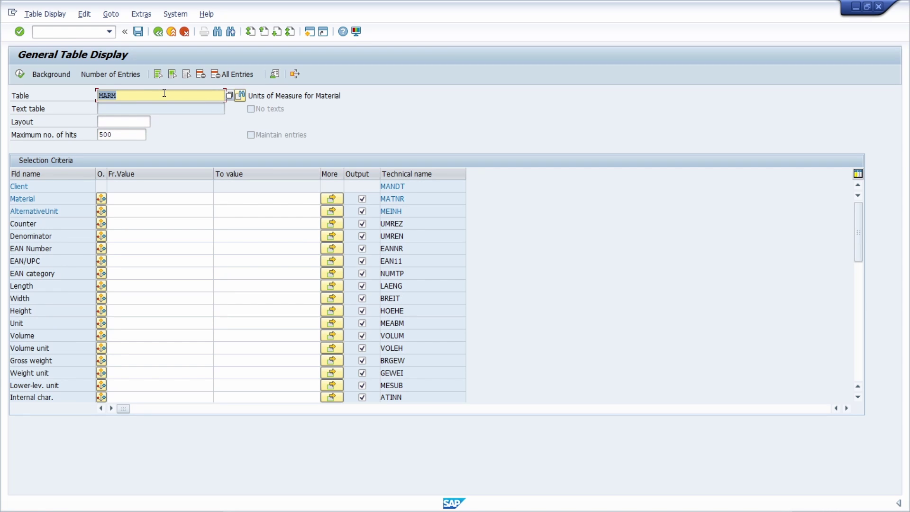
Load the material descriptions table MAKT and the export control table MAPE.
type("makt")
key("Return")
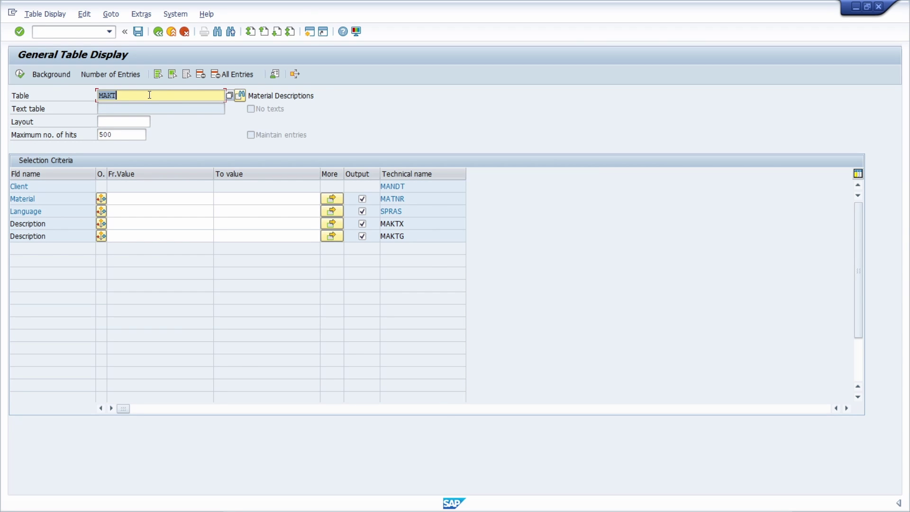
type("mape")
key("Return")
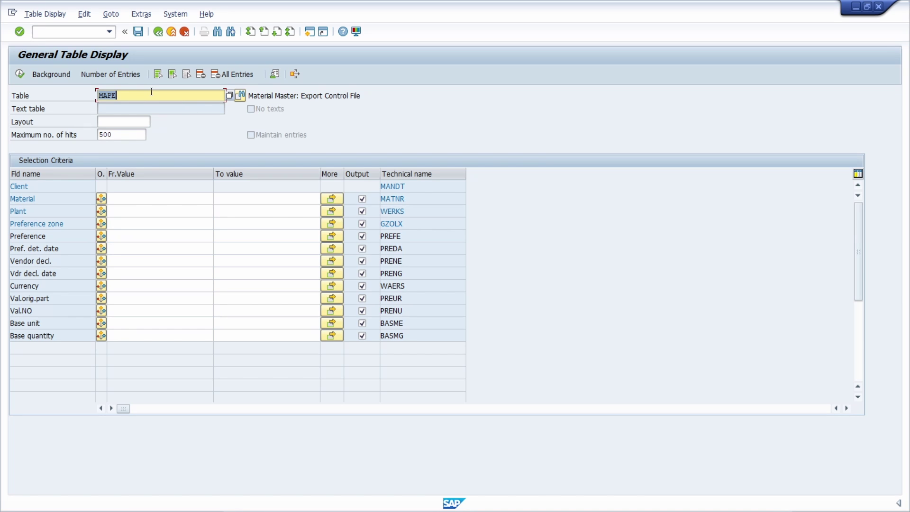
Load the material-to-BOM link table MAST and the table MBEW.
type("mast")
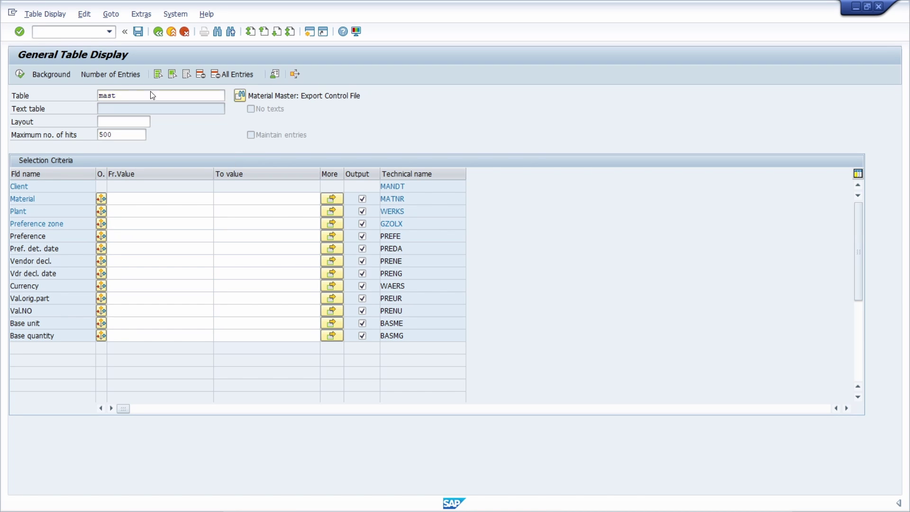
key("Return")
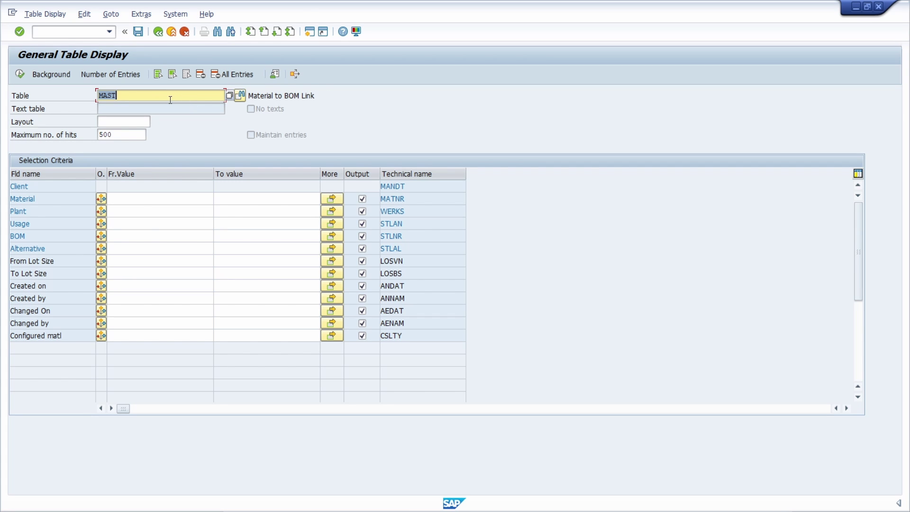
type("MBEW")
key("Return")
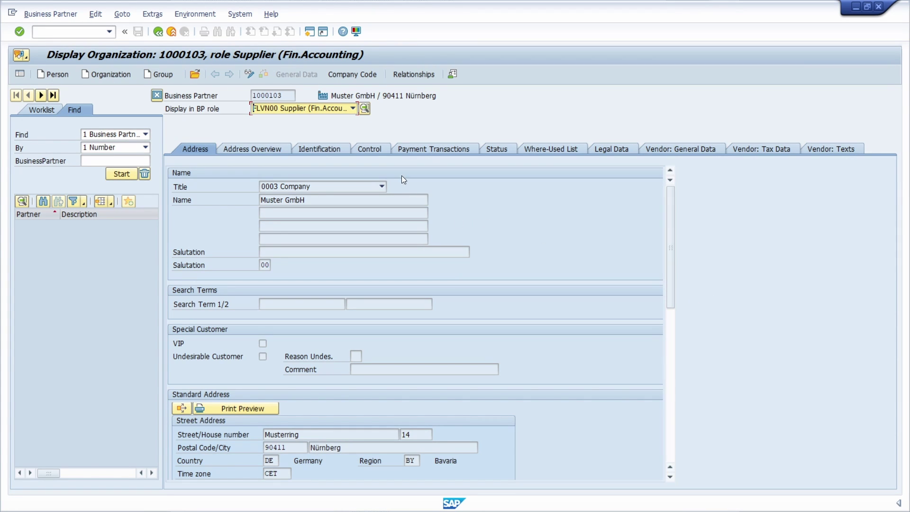
Write transaction code BP in the command field without running it and view the roles available for the displayed business partner.
left_click(65, 34)
type("BP")
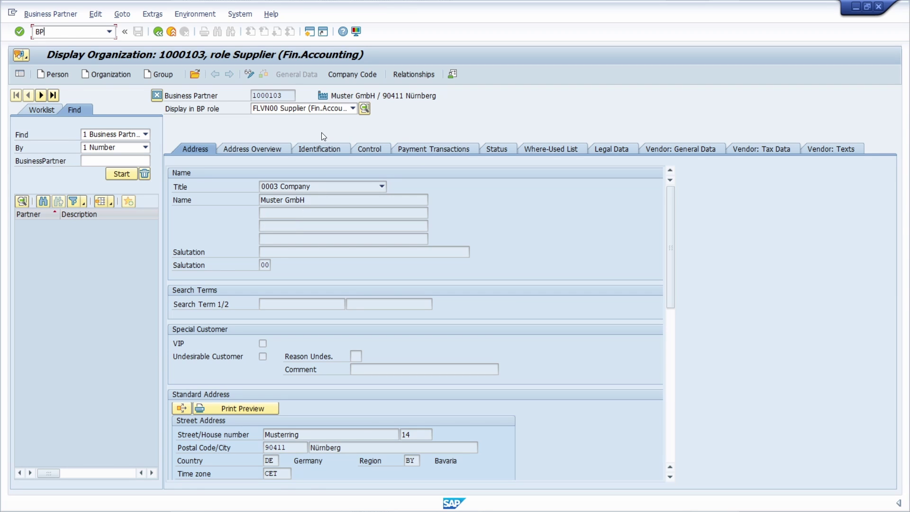
left_click(330, 110)
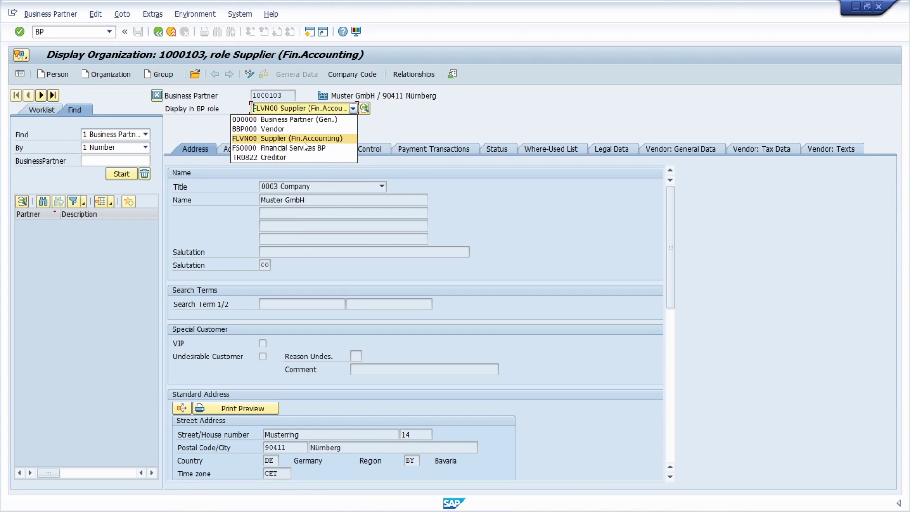
left_click(707, 222)
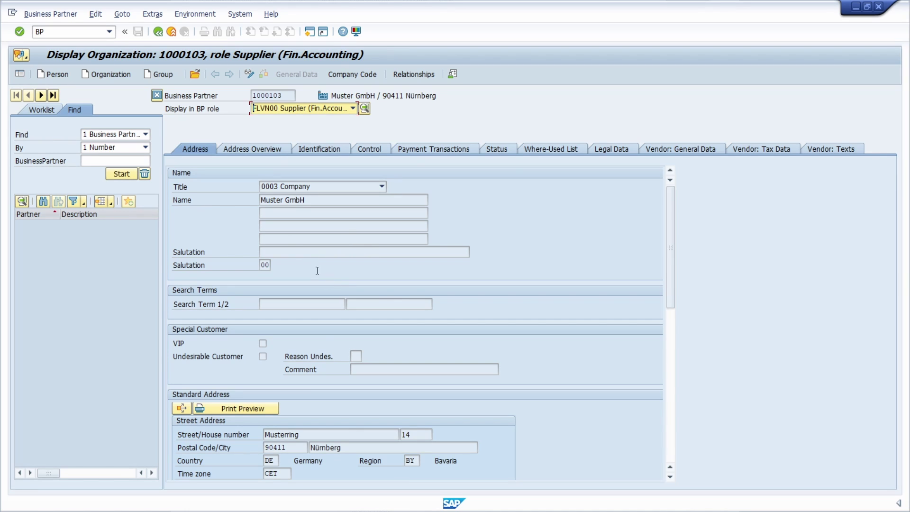
Show the vendor transaction codes MK01, MK02 and MK03 one after another in the command field without running them.
left_click(51, 32)
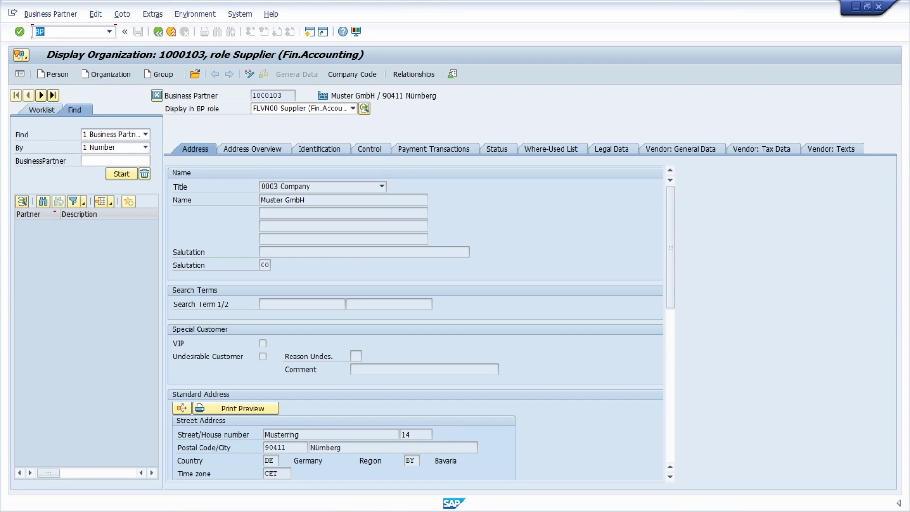
type("MK01")
key("BackSpace")
type("2")
key("BackSpace")
type("3")
Replace the transaction code in the command field with BP and review the list of business partner roles again.
double_click(77, 36)
type("BP")
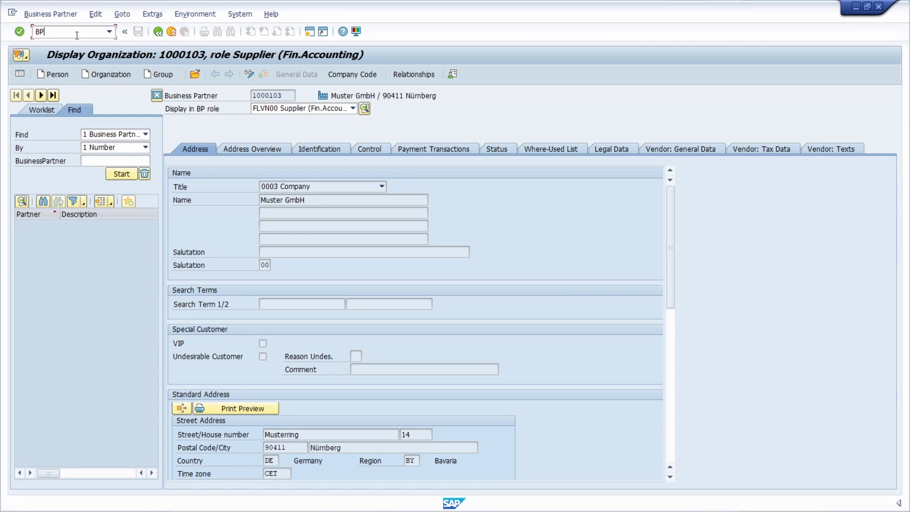
left_click(338, 110)
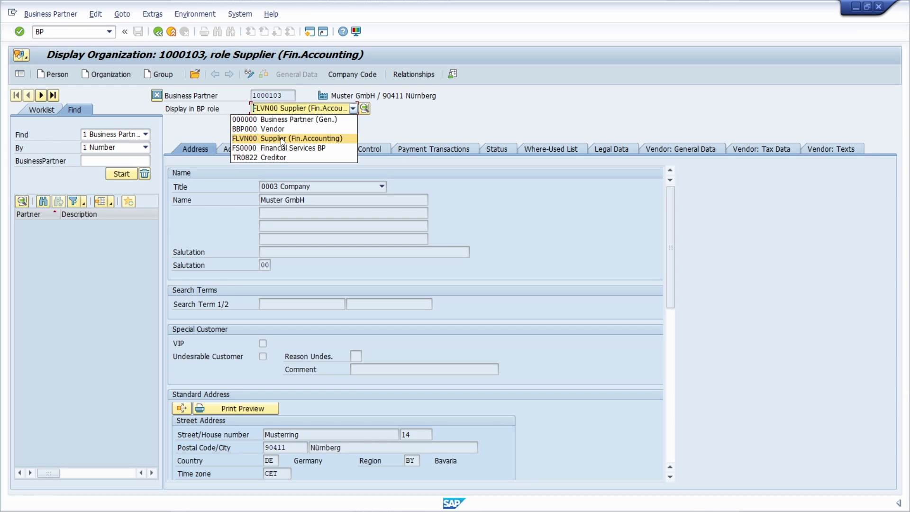
left_click(566, 208)
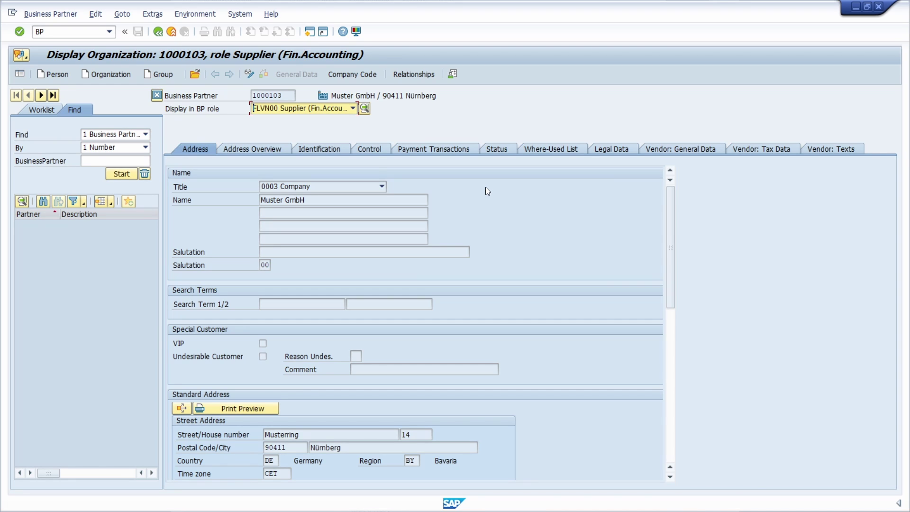
Open General Table Display with /nse16n and load the supplier master table LFA1.
left_click(74, 36)
type("/nse16n")
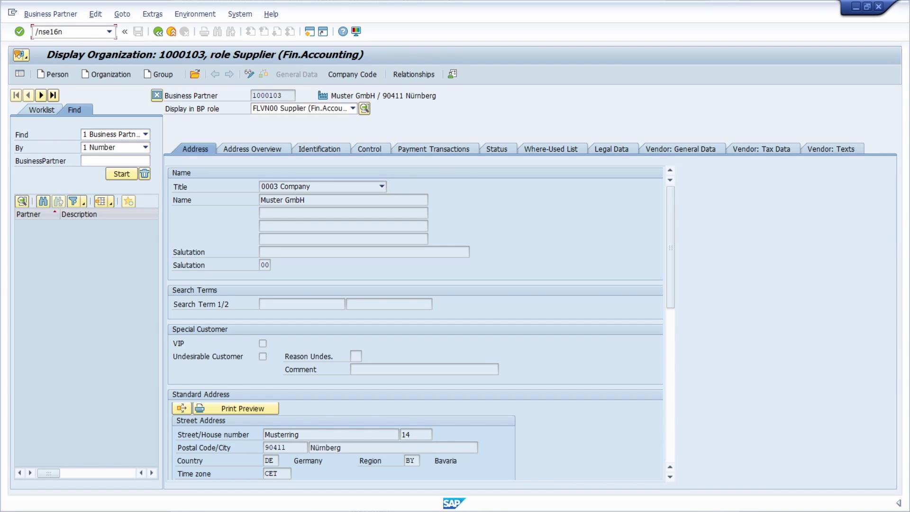
key("Return")
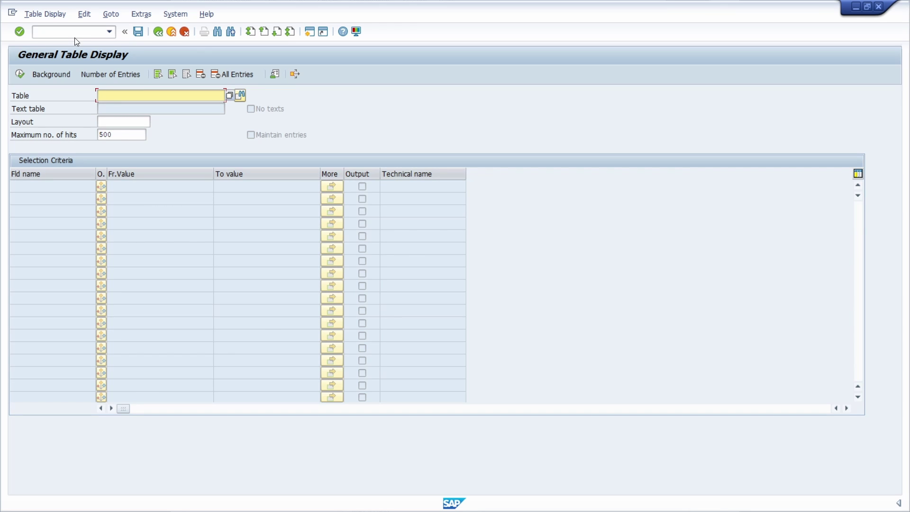
type("LFA1")
key("Return")
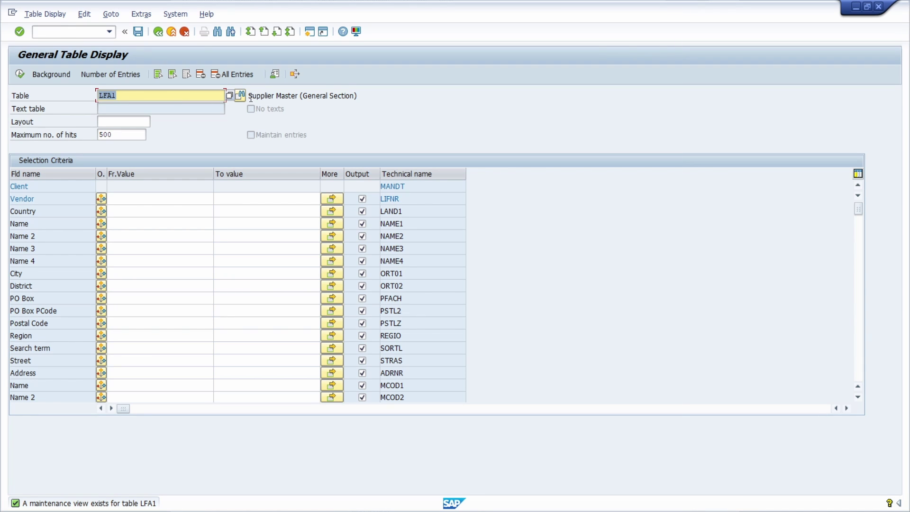
Change the displayed table to LFB1.
left_click(138, 94)
key("BackSpace")
key("BackSpace")
type("b1")
key("Return")
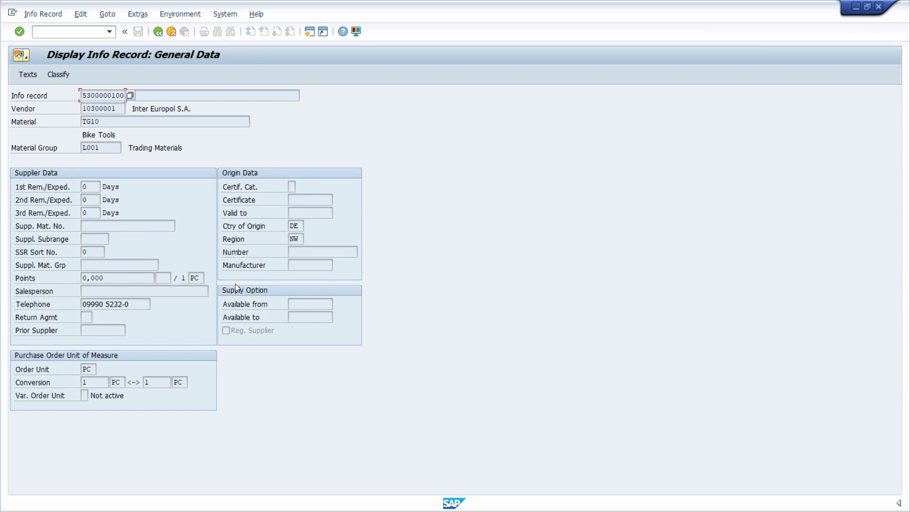
Show the info record codes /nme13, /nme11 and /nme12 one after another in the command field without running them.
left_click(59, 34)
type("/nme13")
key("BackSpace")
type("1")
key("BackSpace")
type("2")
Open General Table Display with /nse16n and load the purchasing info record tables EINA and EINE.
key("shift+Home")
type("/nse16n")
key("Return")
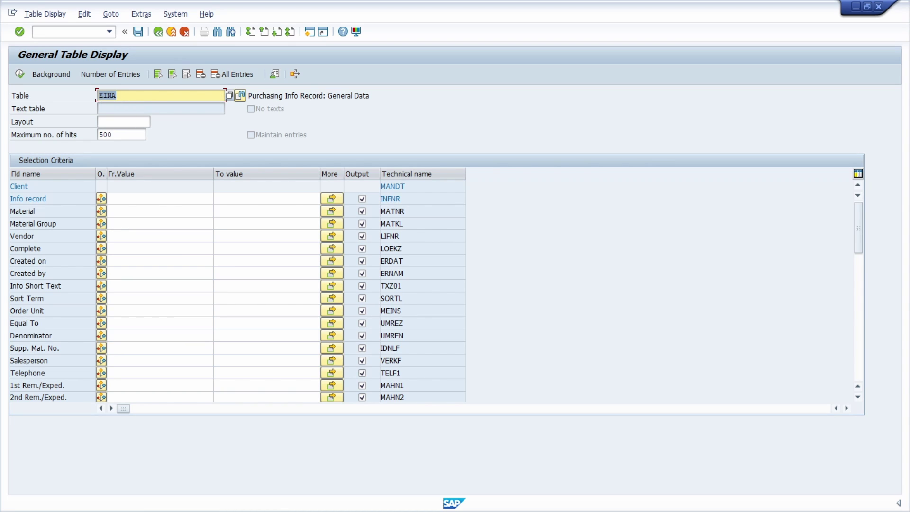
left_click(120, 96)
type("e")
key("Return")
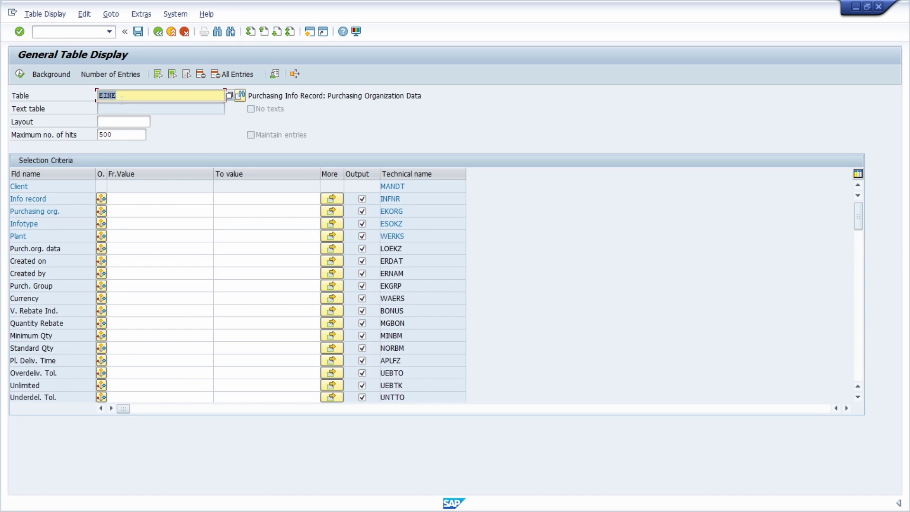